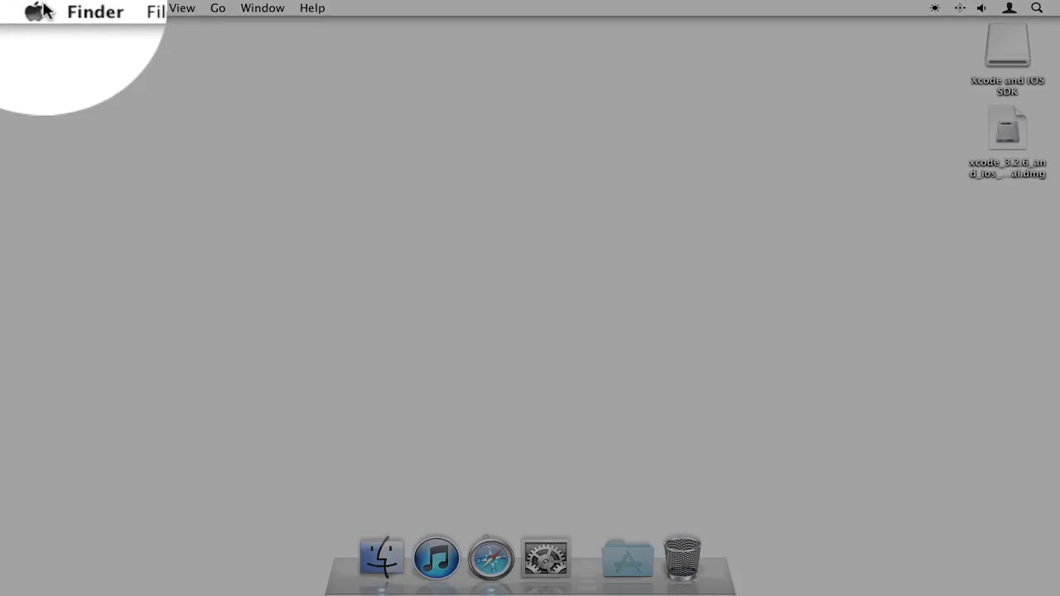
Bring up the Apple menu from the Finder menu bar
{"action": "left_click", "coordinate": [39, 10]}
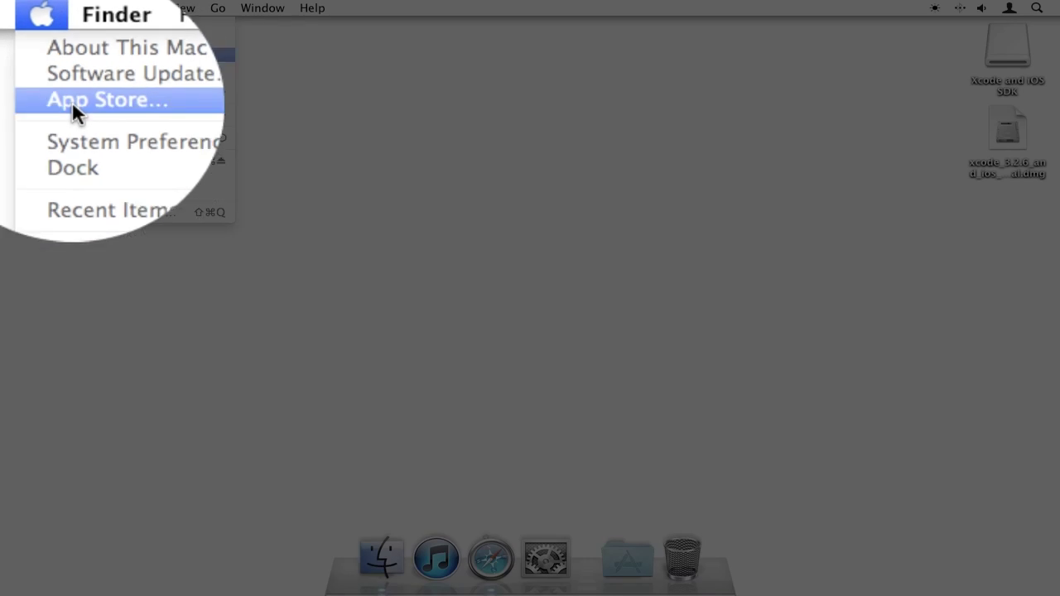
Search the App Store for xcode, find the $4.99 listing, then quit the store
{"action": "left_click", "coordinate": [78, 111]}
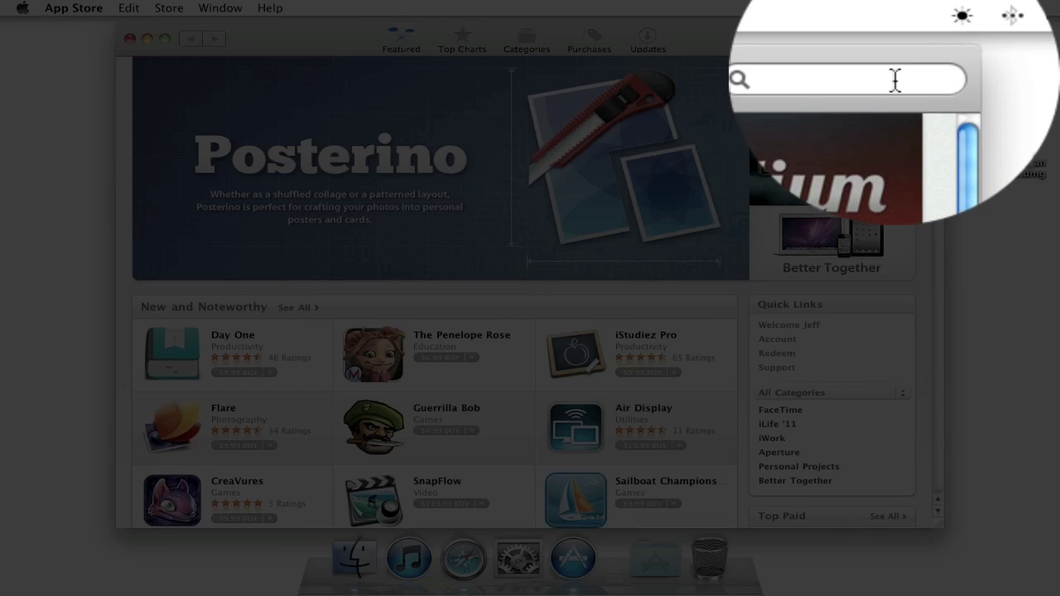
{"action": "type", "text": "xcode"}
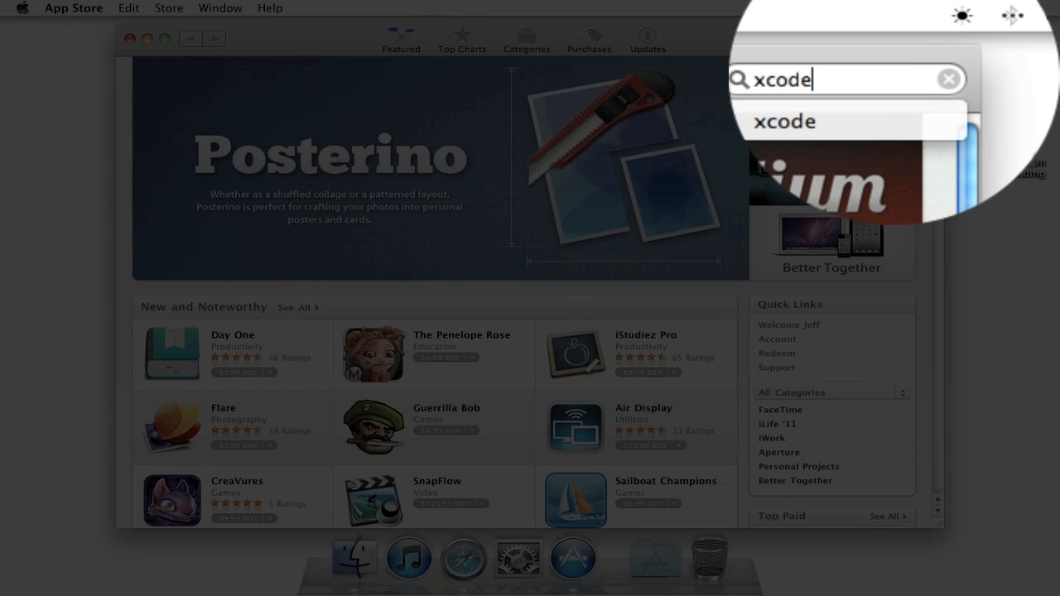
{"action": "key", "text": "Return"}
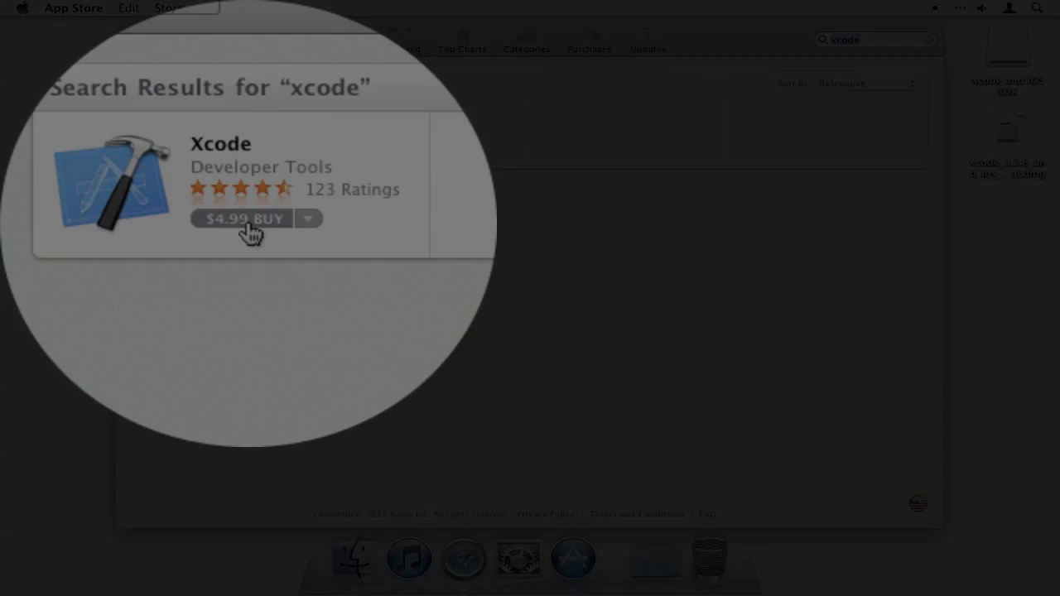
{"action": "left_click", "coordinate": [240, 149]}
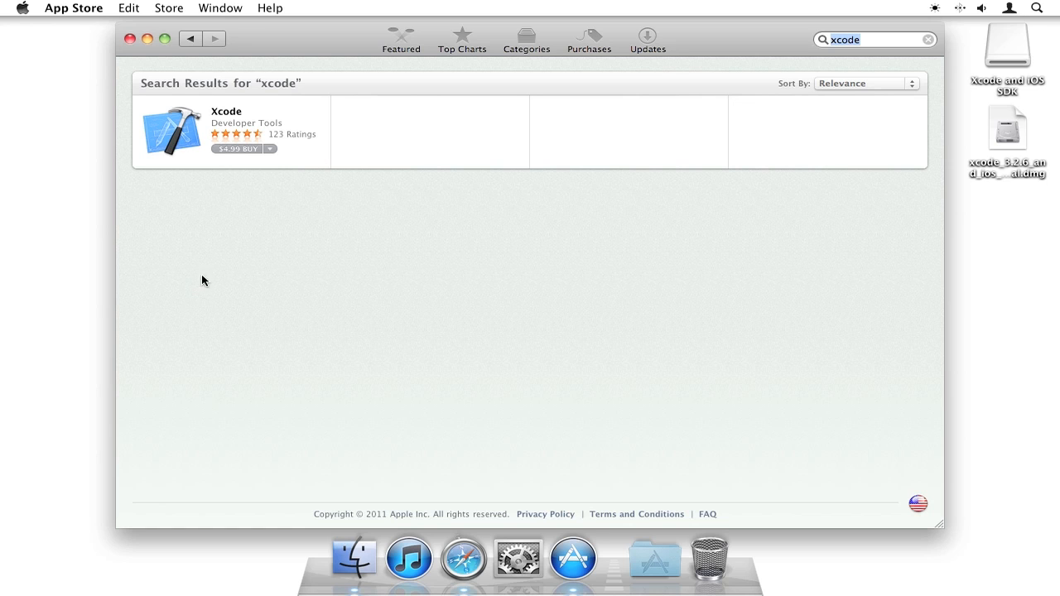
{"action": "left_click", "coordinate": [130, 39]}
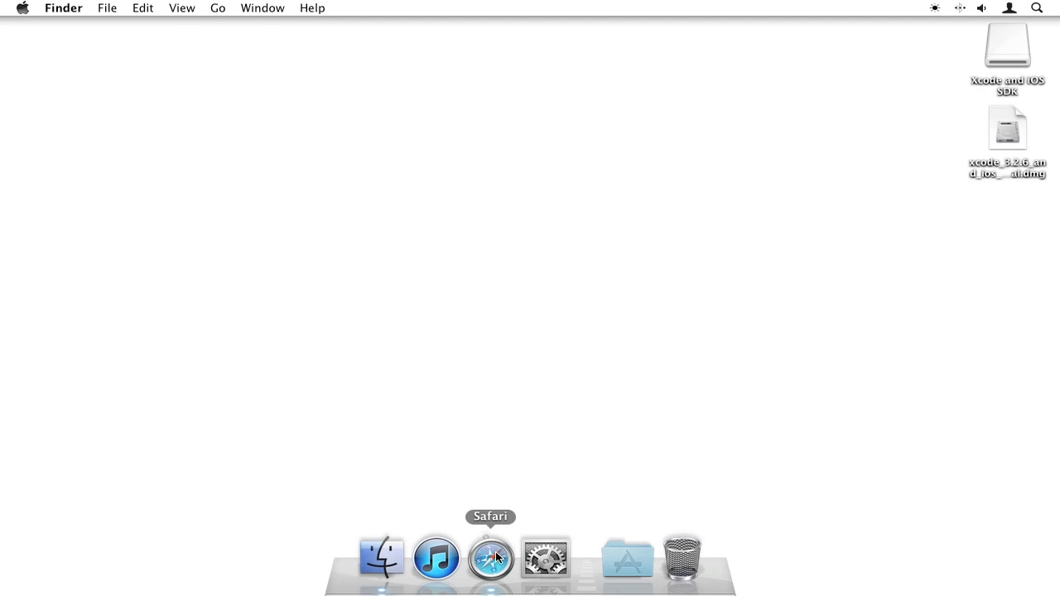
Load developer.apple.com/programs/register, start free registration, and choose an existing Apple ID
{"action": "left_click", "coordinate": [490, 558]}
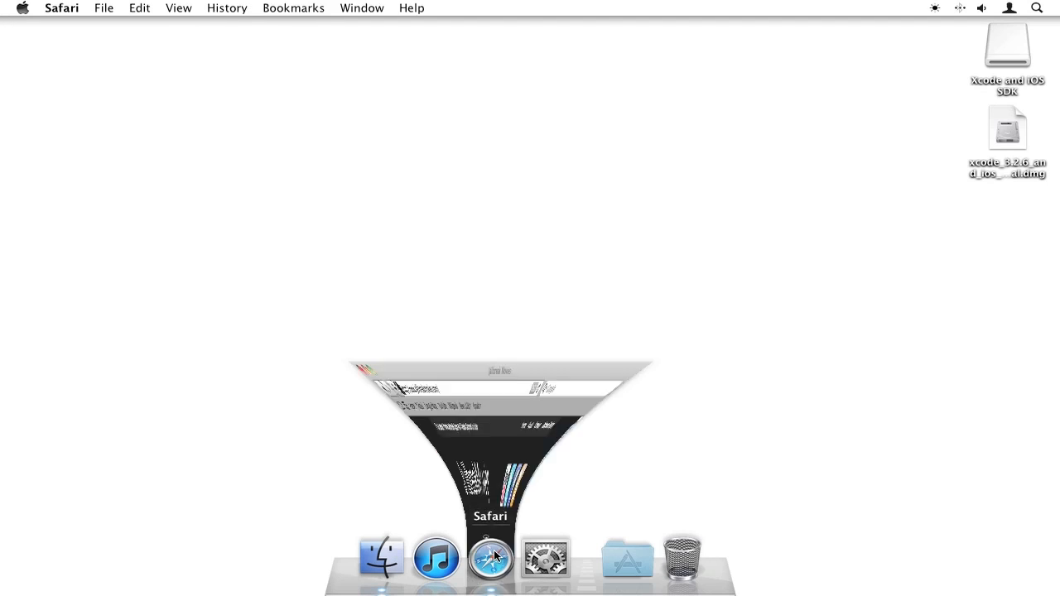
{"action": "left_click", "coordinate": [328, 42]}
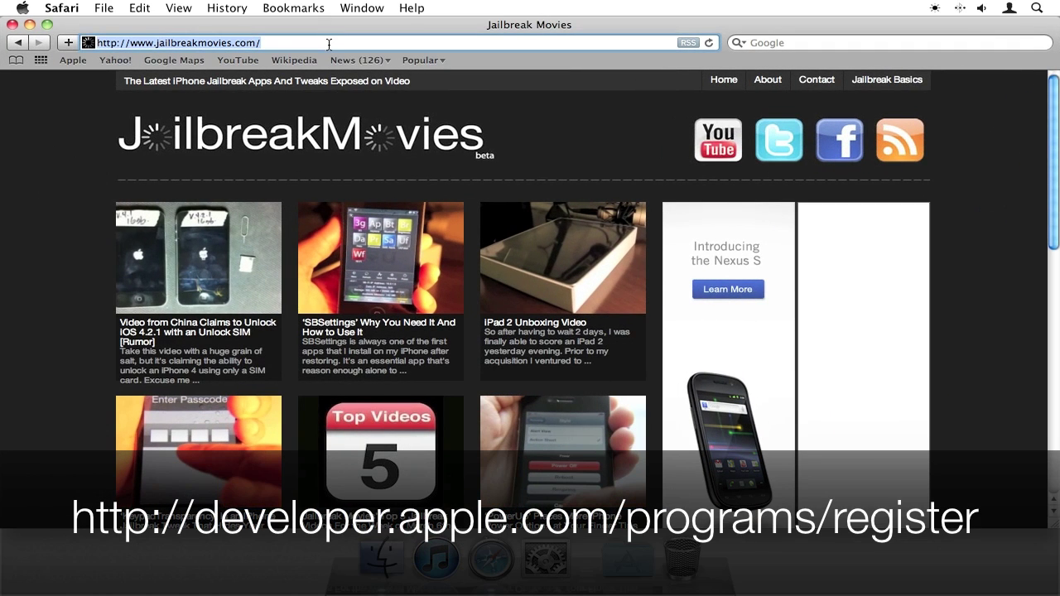
{"action": "type", "text": "developer."}
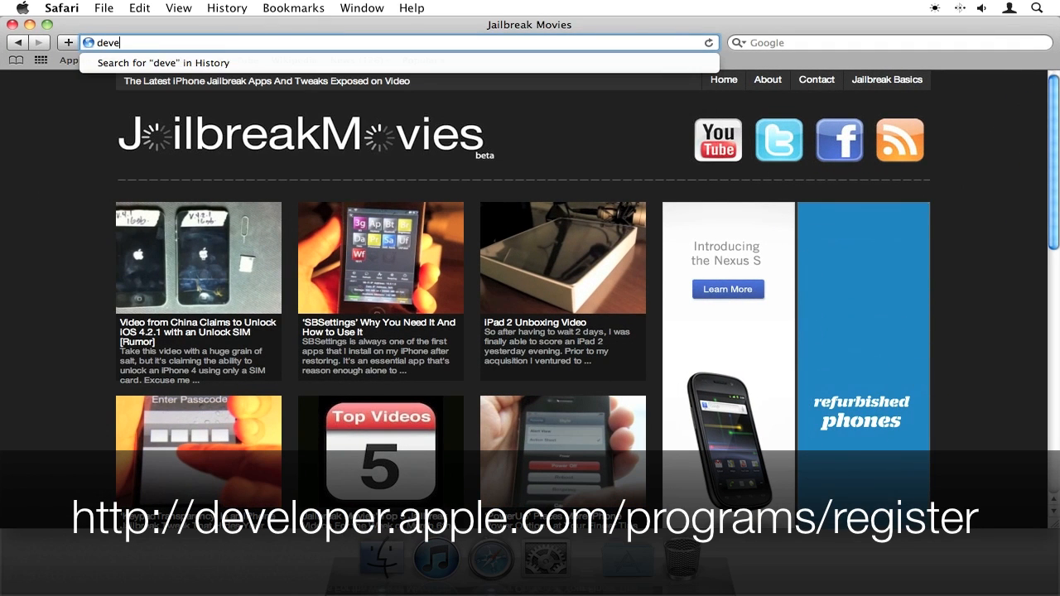
{"action": "type", "text": "apple.c"}
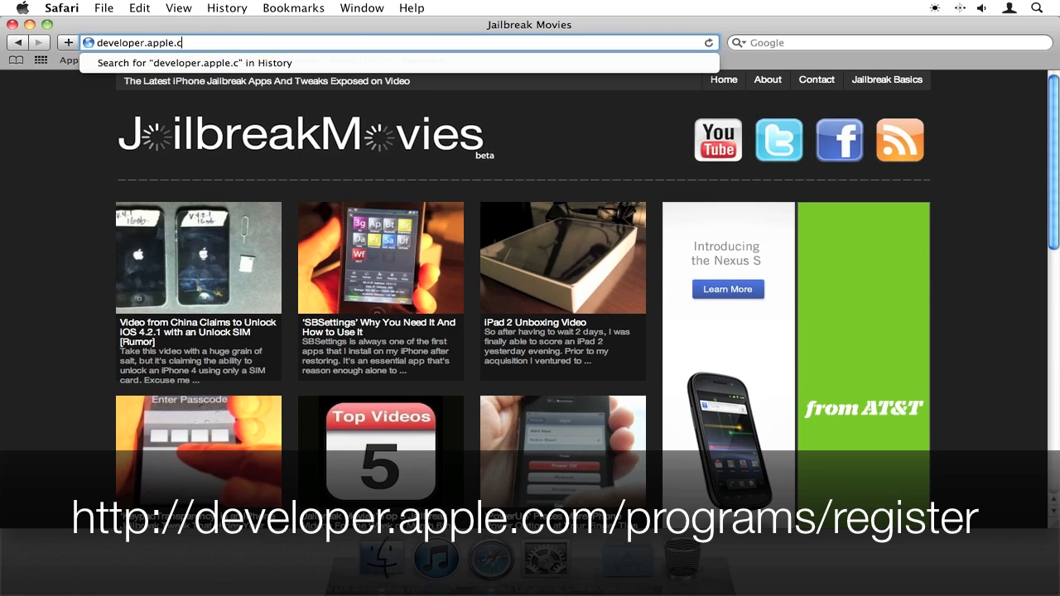
{"action": "type", "text": "om/program"}
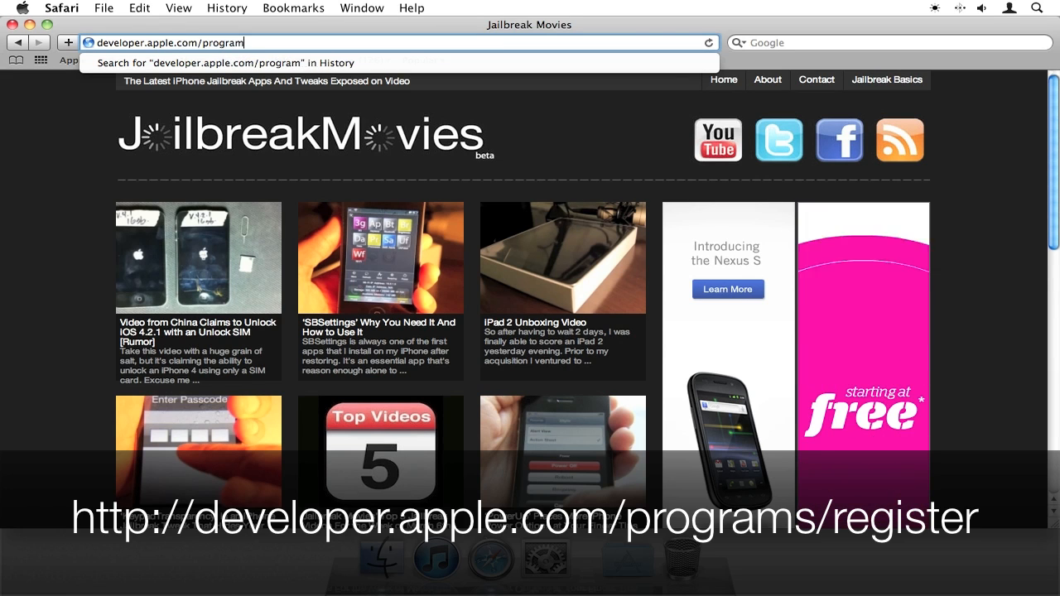
{"action": "type", "text": "s/register"}
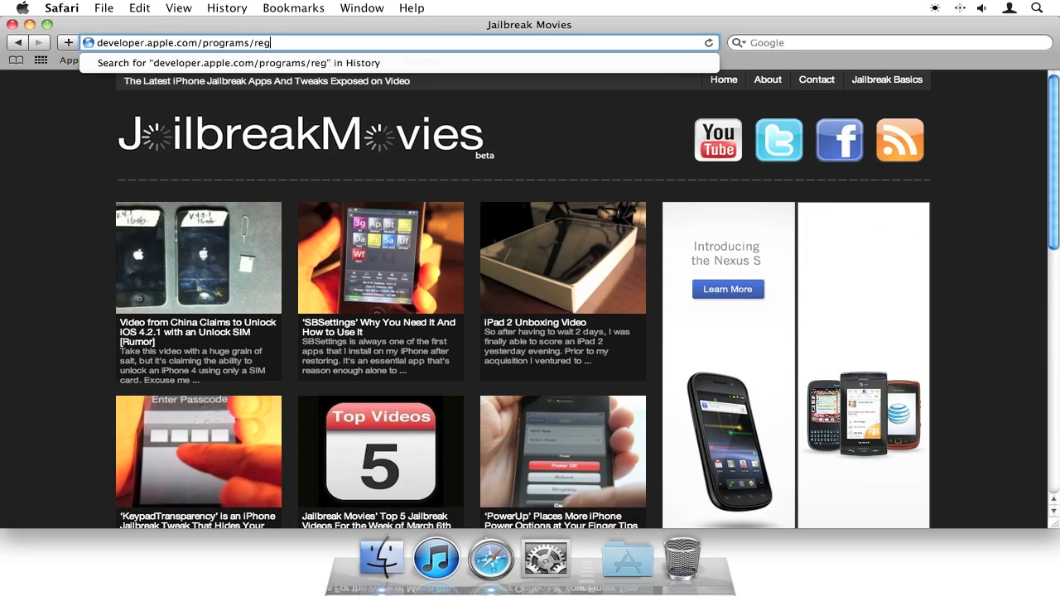
{"action": "key", "text": "Return"}
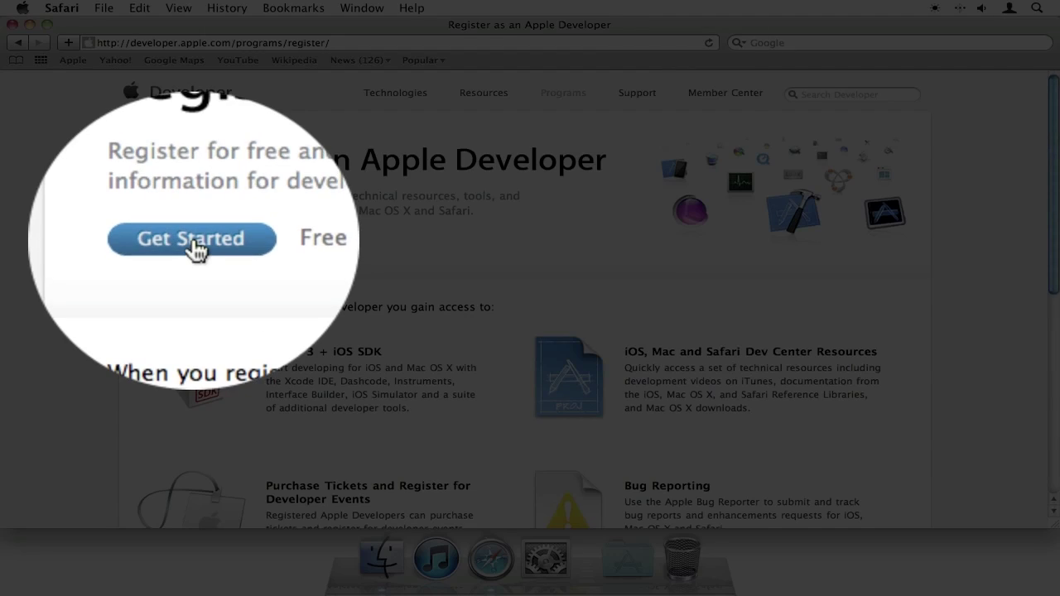
{"action": "left_click", "coordinate": [192, 239]}
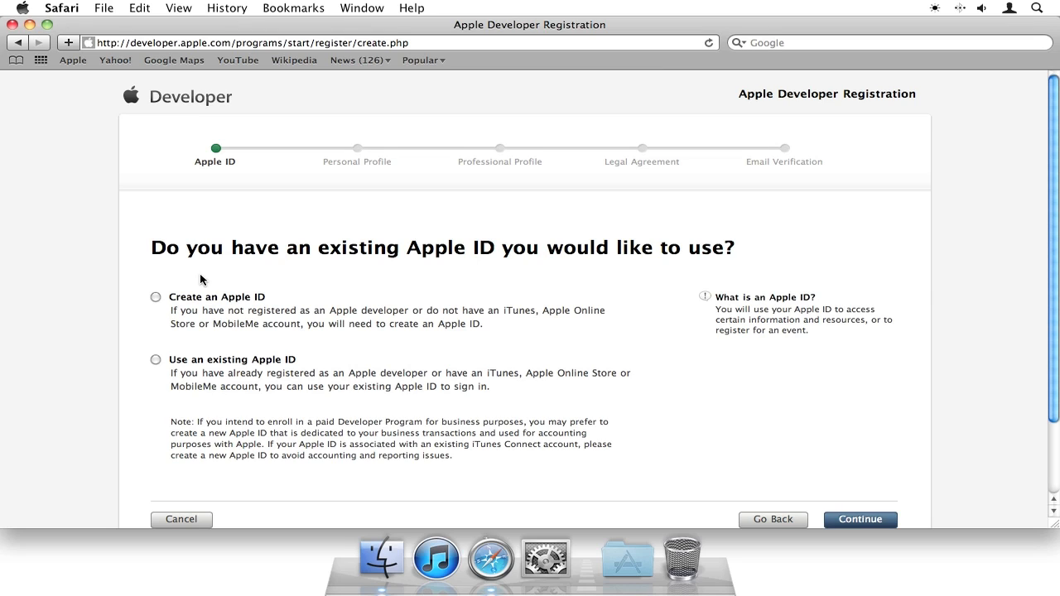
{"action": "left_click", "coordinate": [156, 359]}
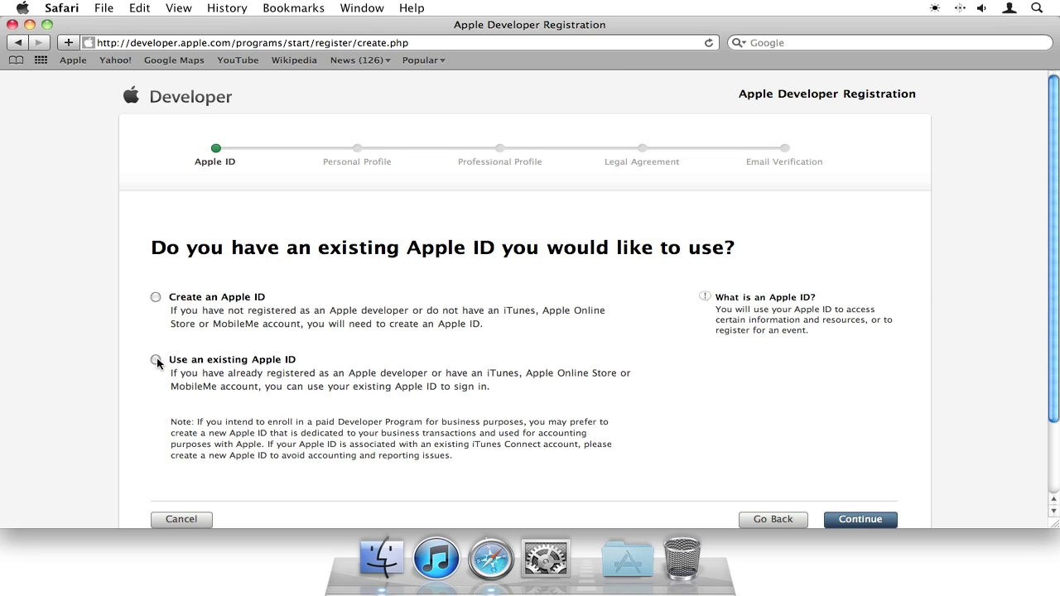
Continue to the Apple ID sign-in and reach the Member Center
{"action": "left_click", "coordinate": [870, 520]}
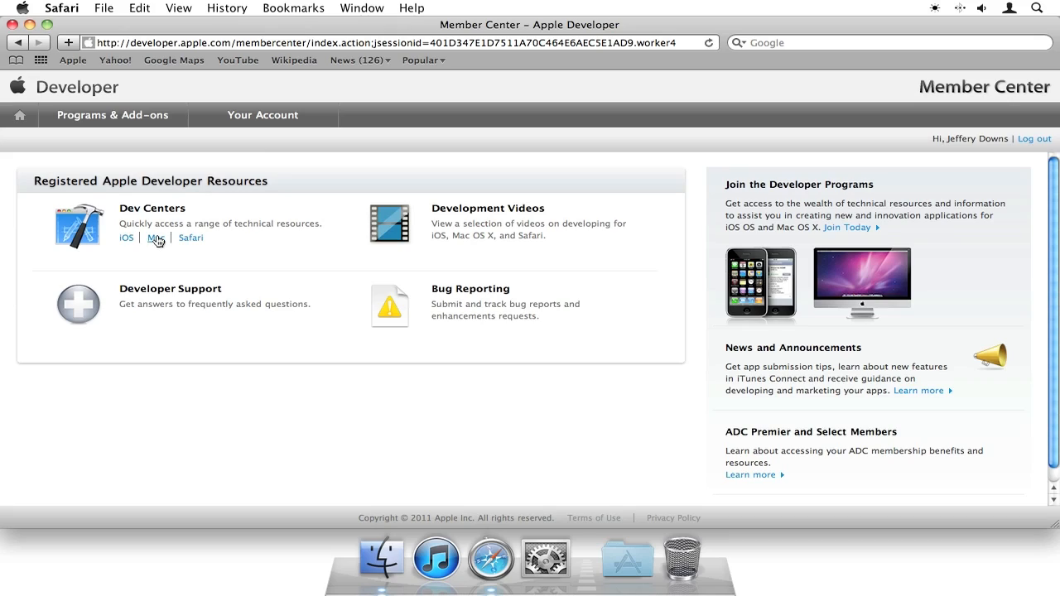
Go to the Mac Dev Center under Dev Centers
{"action": "left_click", "coordinate": [156, 237]}
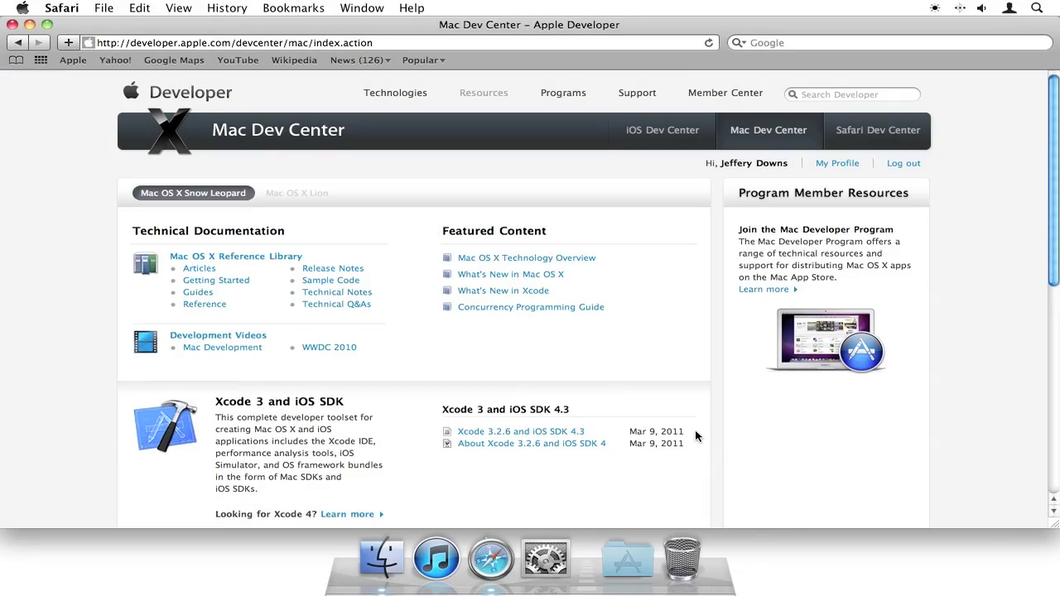
Start the 4.14 GB Xcode 3.2.6 and iOS SDK 4.3 download and dismiss the Downloads window
{"action": "left_click_drag", "start_coordinate": [696, 432], "coordinate": [630, 432]}
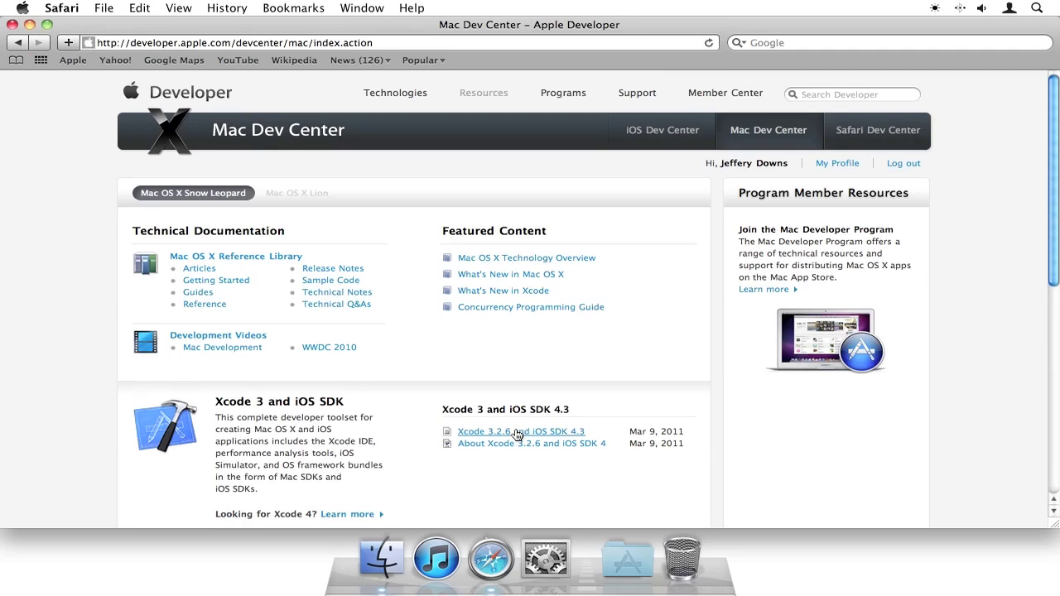
{"action": "left_click", "coordinate": [517, 434]}
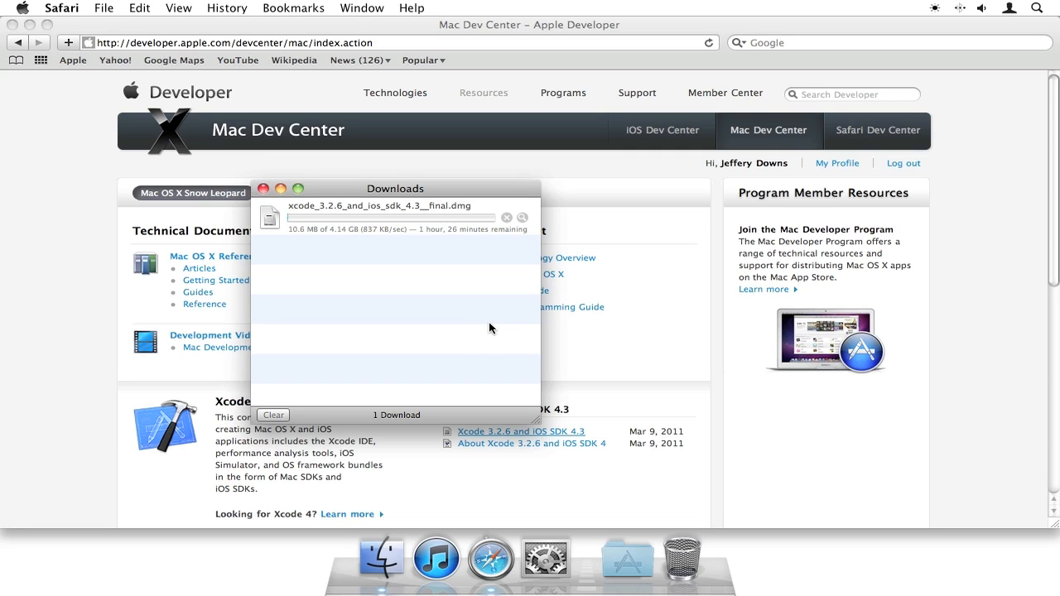
{"action": "left_click", "coordinate": [264, 189]}
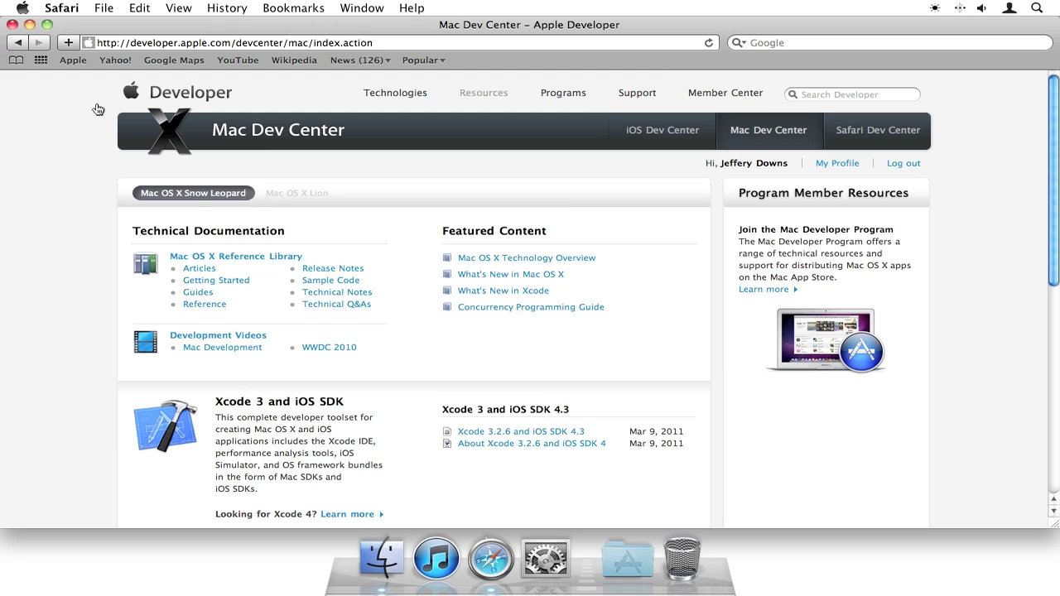
Close Safari's window, select the downloaded .dmg, and launch Xcode via Spotlight
{"action": "left_click", "coordinate": [13, 25]}
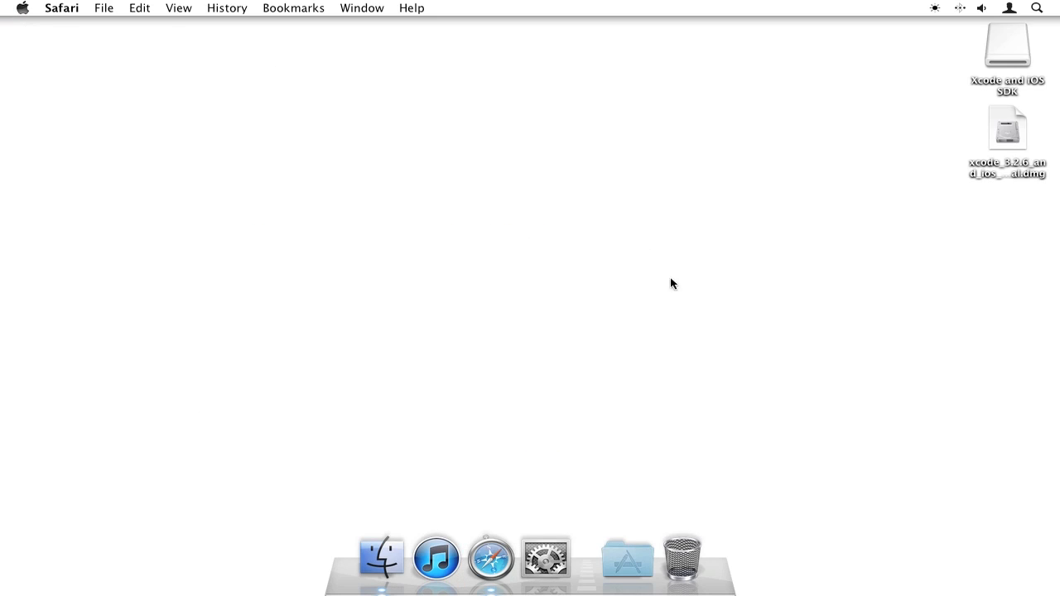
{"action": "left_click", "coordinate": [1007, 165]}
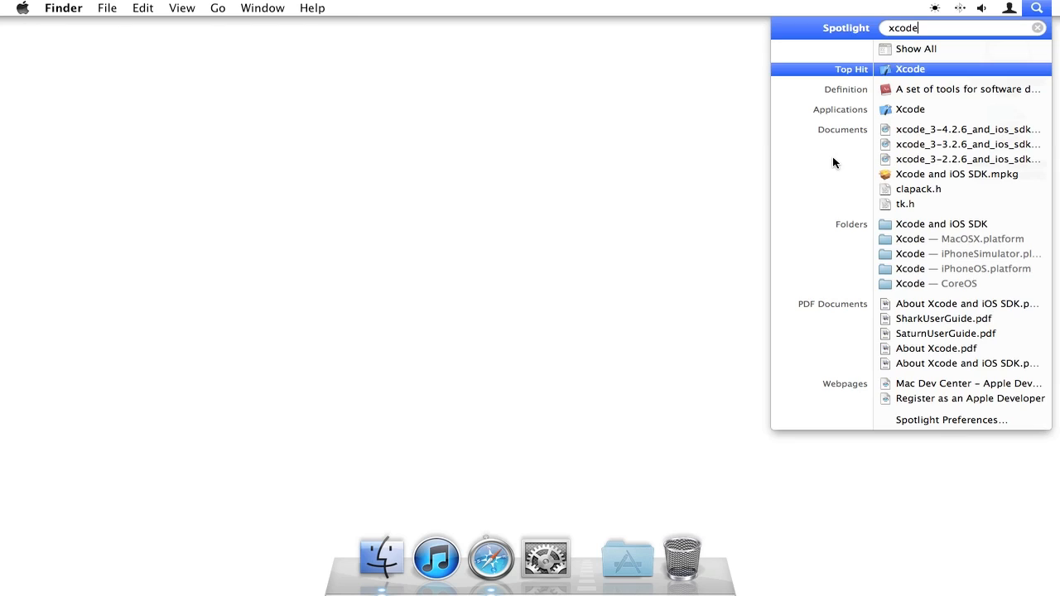
{"action": "key", "text": "Return"}
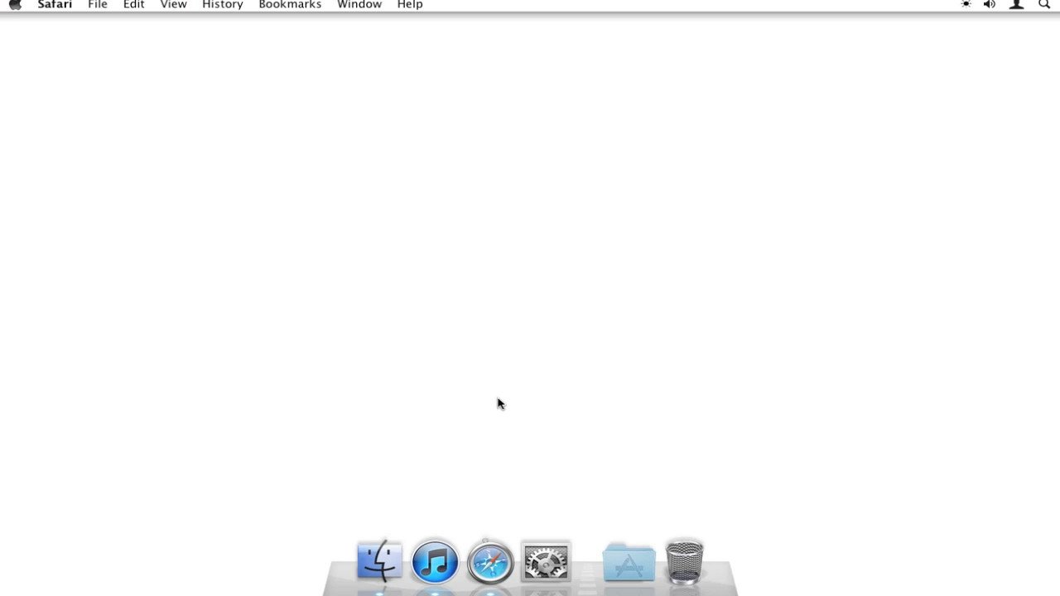
Return to Safari and show the Jailbreak Movies tab with jailbreakmovies.com
{"action": "left_click", "coordinate": [490, 562]}
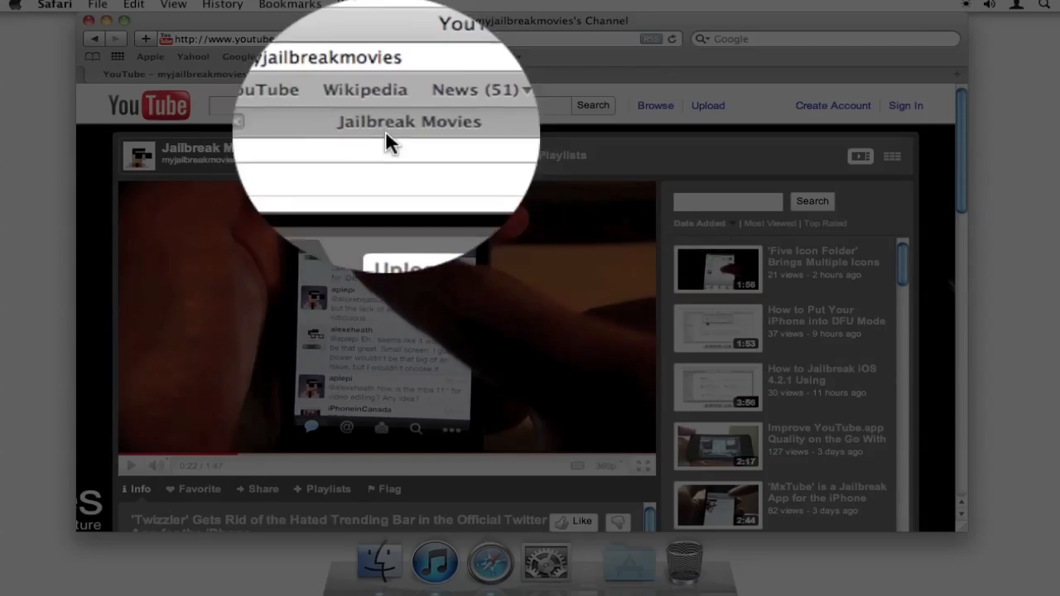
{"action": "left_click", "coordinate": [398, 74]}
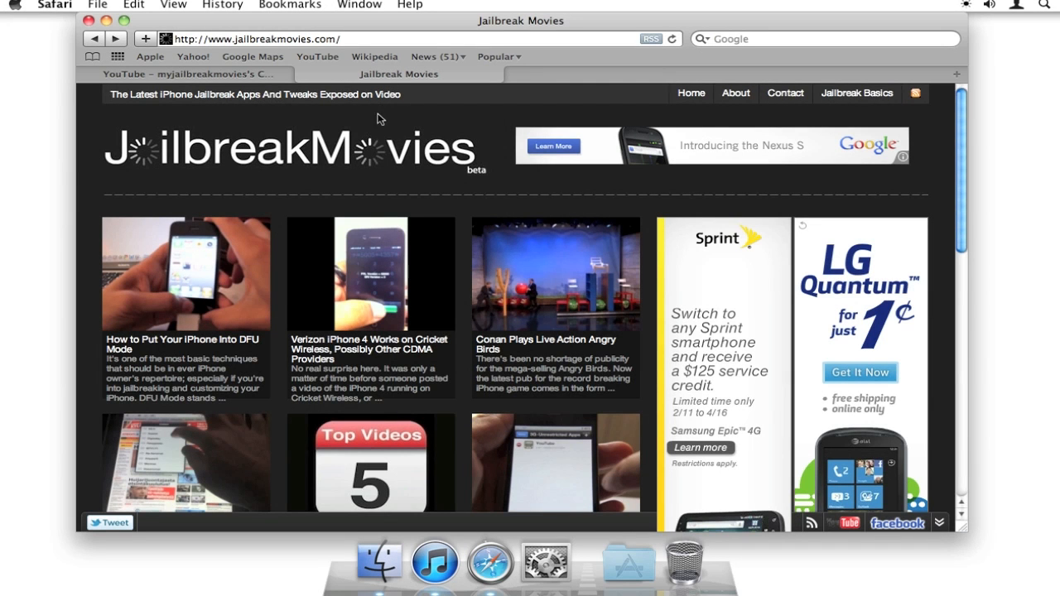